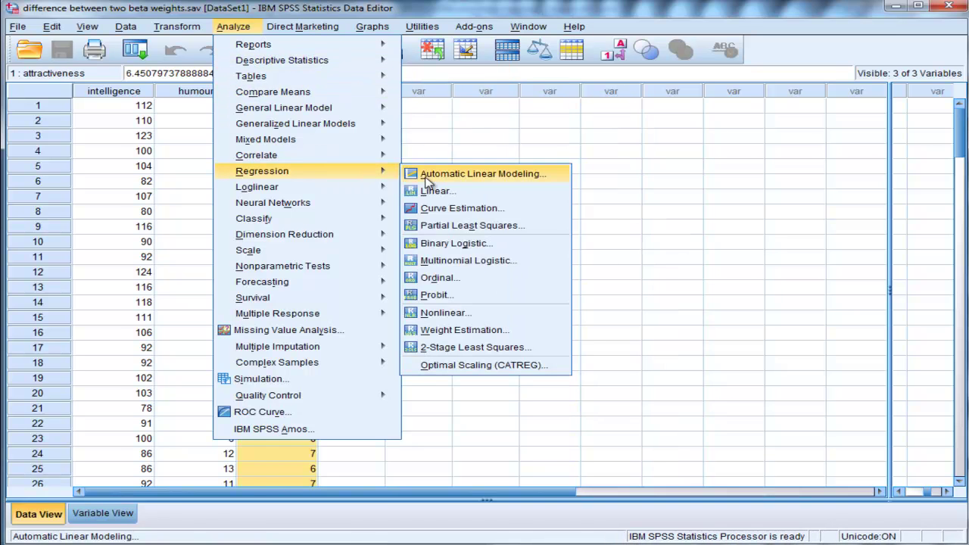
- Set up Linear Regression with attractiveness as dependent and intelligence and humour as independents
{"action": "left_click", "coordinate": [432, 191]}
{"action": "left_click", "coordinate": [345, 168]}
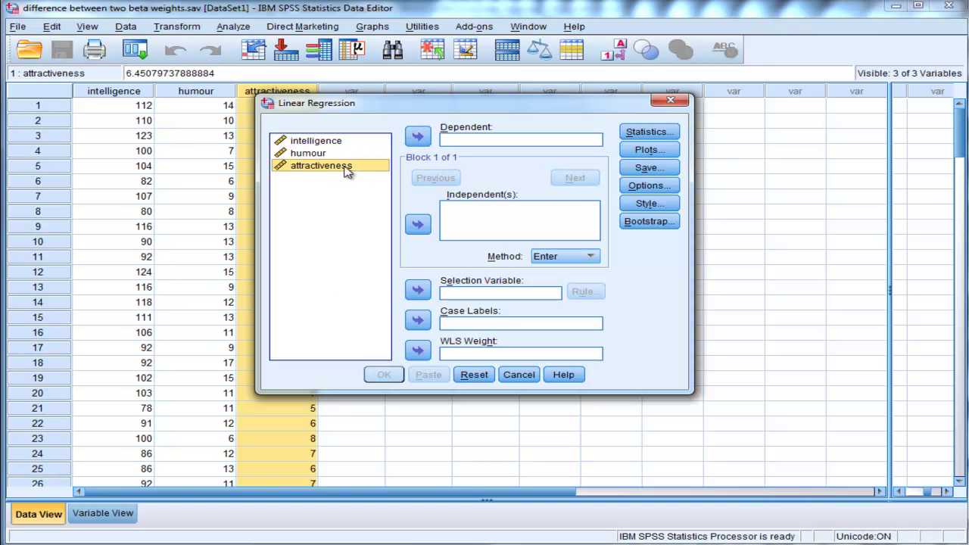
{"action": "left_click", "coordinate": [417, 135]}
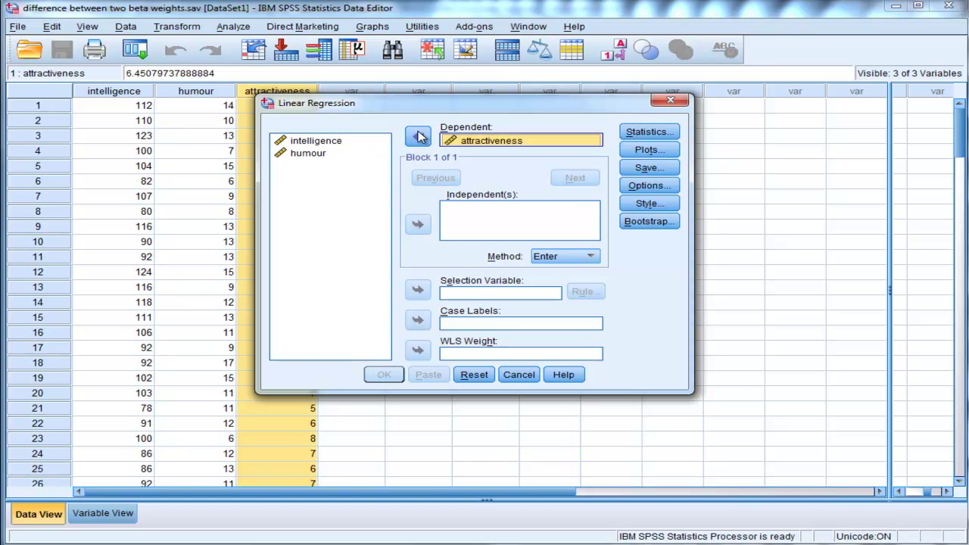
{"action": "left_click", "coordinate": [316, 147]}
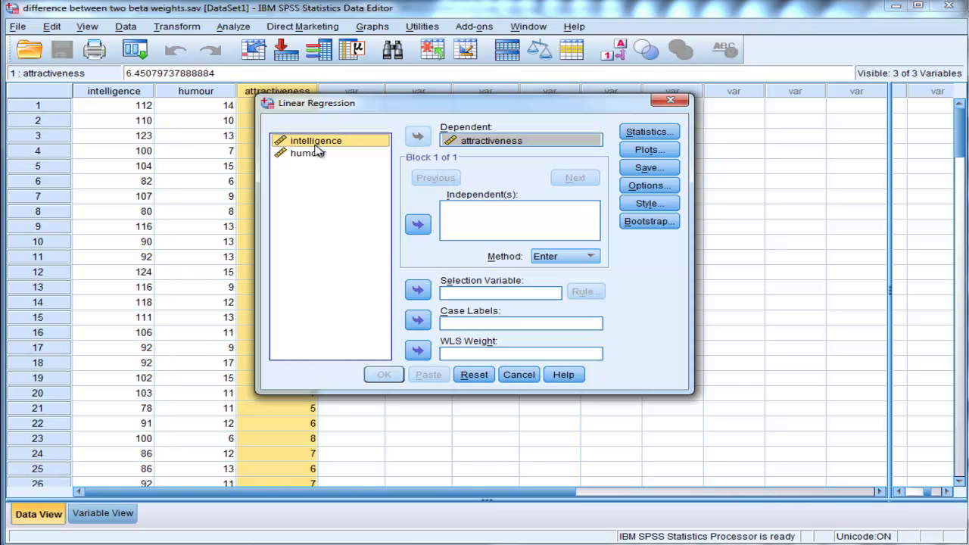
{"action": "left_click", "coordinate": [414, 224]}
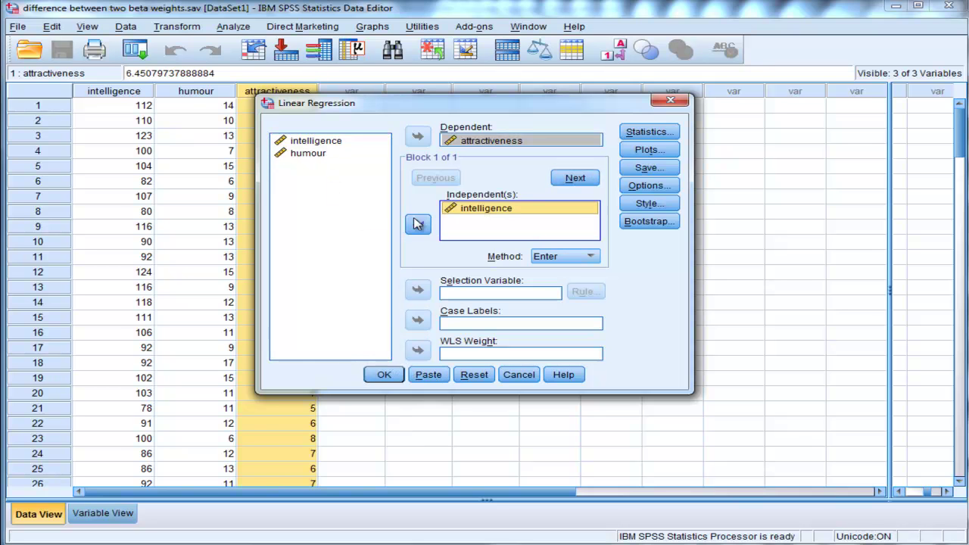
{"action": "left_click", "coordinate": [318, 153]}
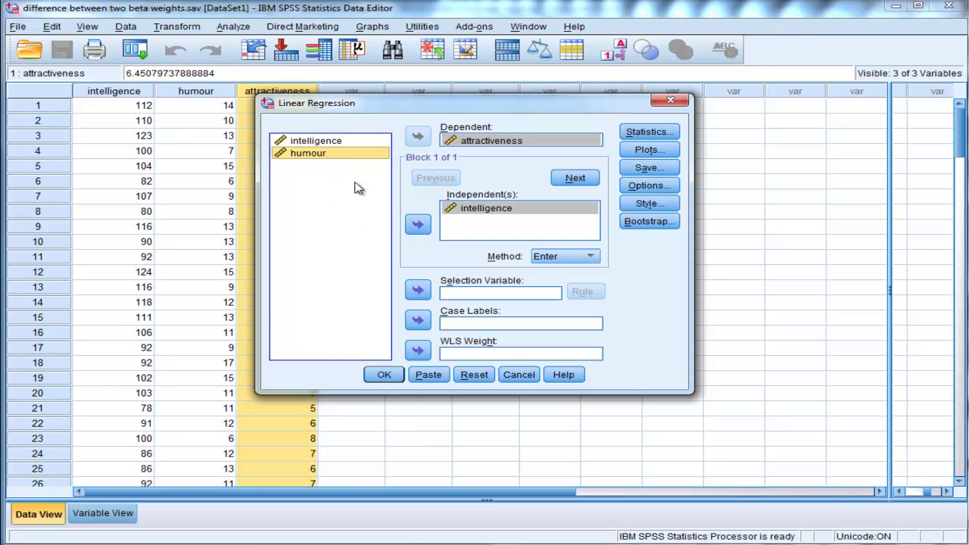
{"action": "left_click", "coordinate": [418, 224]}
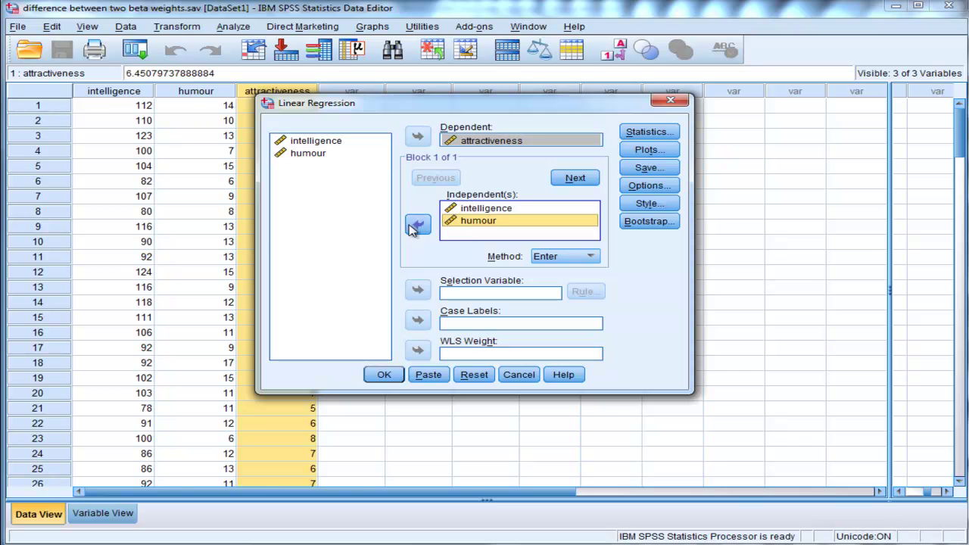
- Enable bootstrapping for the regression with bias-corrected accelerated (BCa) 95% confidence intervals
{"action": "left_click", "coordinate": [652, 227]}
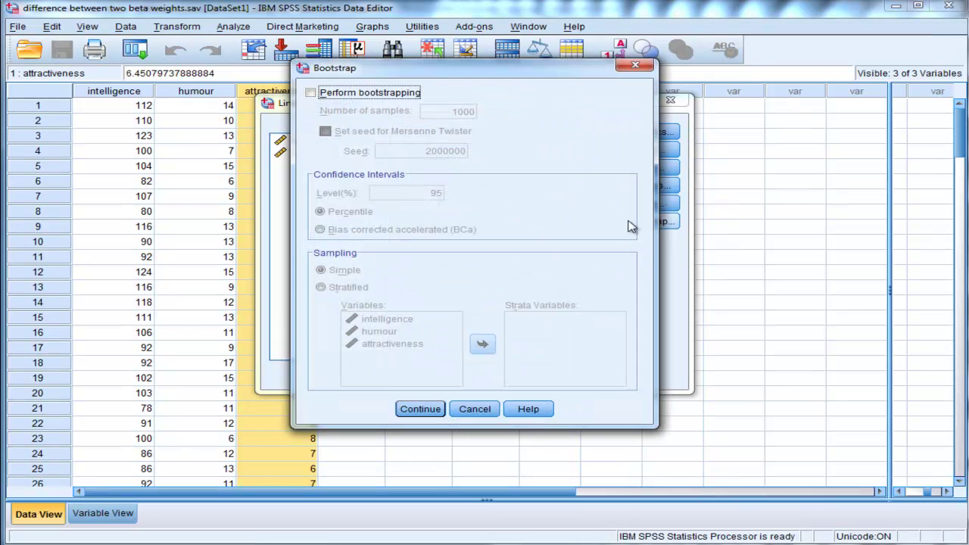
{"action": "left_click", "coordinate": [346, 97]}
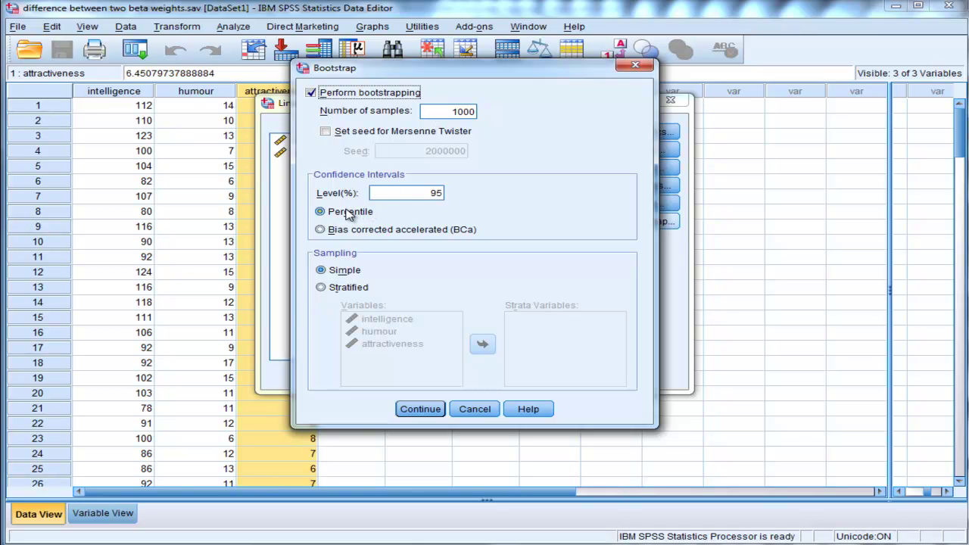
{"action": "left_click", "coordinate": [320, 231]}
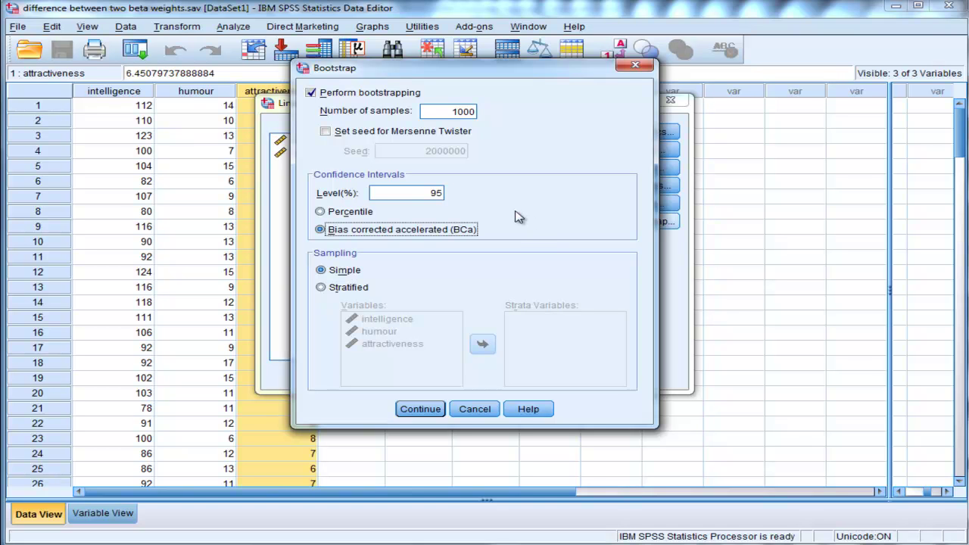
{"action": "left_click", "coordinate": [438, 194]}
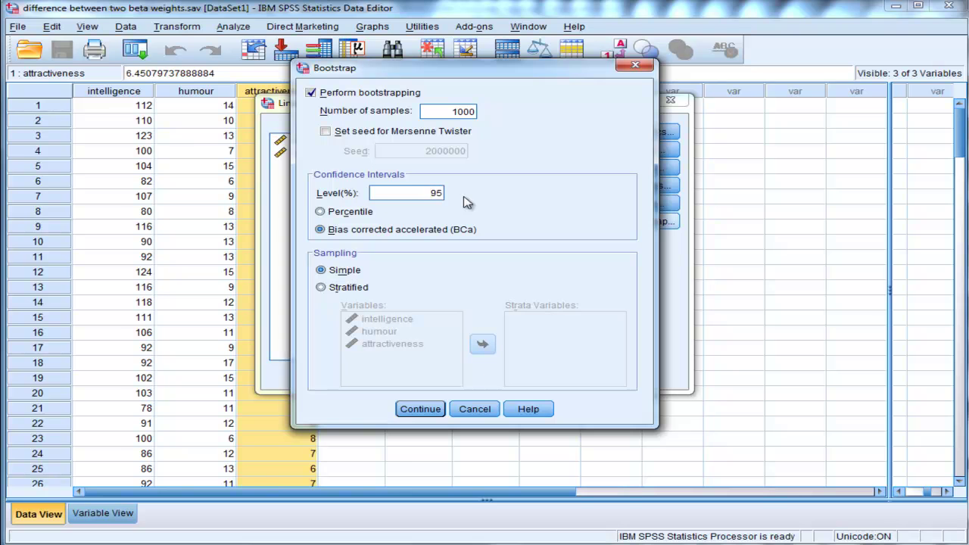
{"action": "left_click", "coordinate": [426, 410]}
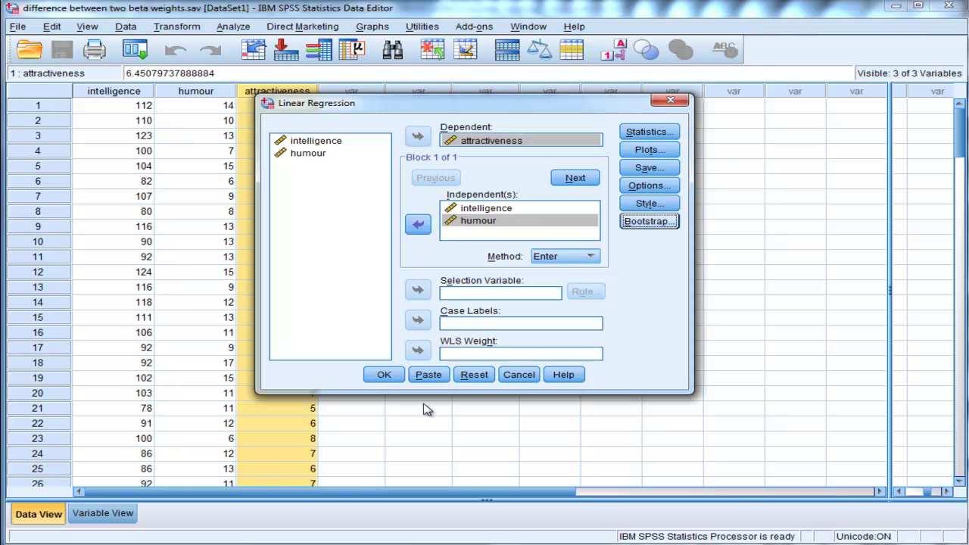
- Run the bootstrapped regression, then scroll the output to select the Coefficients table
{"action": "left_click", "coordinate": [384, 374]}
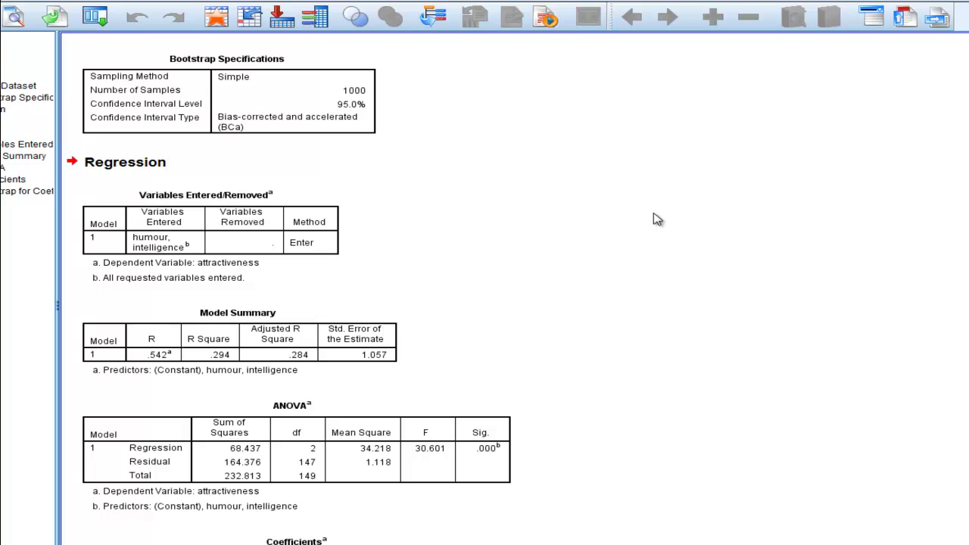
{"action": "scroll", "coordinate": [657, 219], "scroll_direction": "down", "scroll_amount": 3}
{"action": "scroll", "coordinate": [657, 219], "scroll_direction": "down", "scroll_amount": 3}
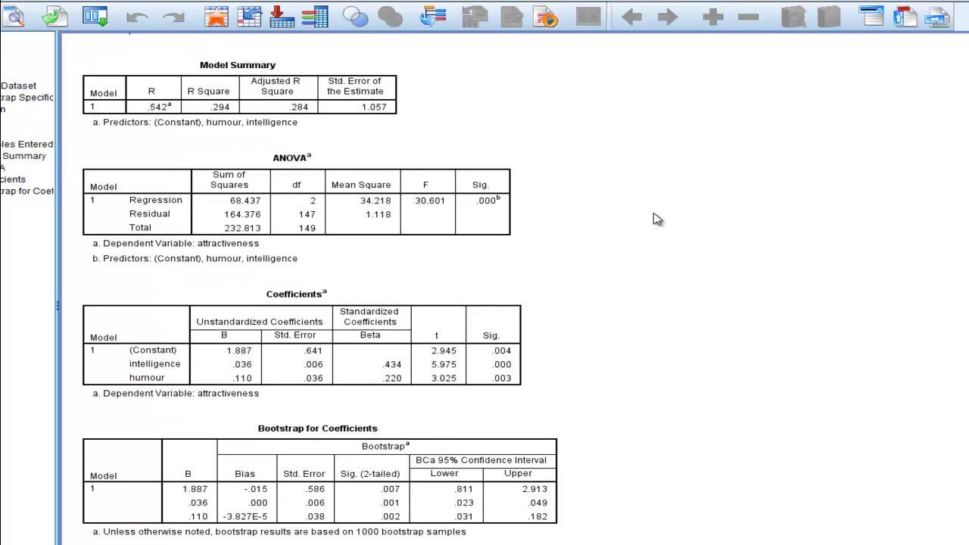
{"action": "left_click", "coordinate": [351, 363]}
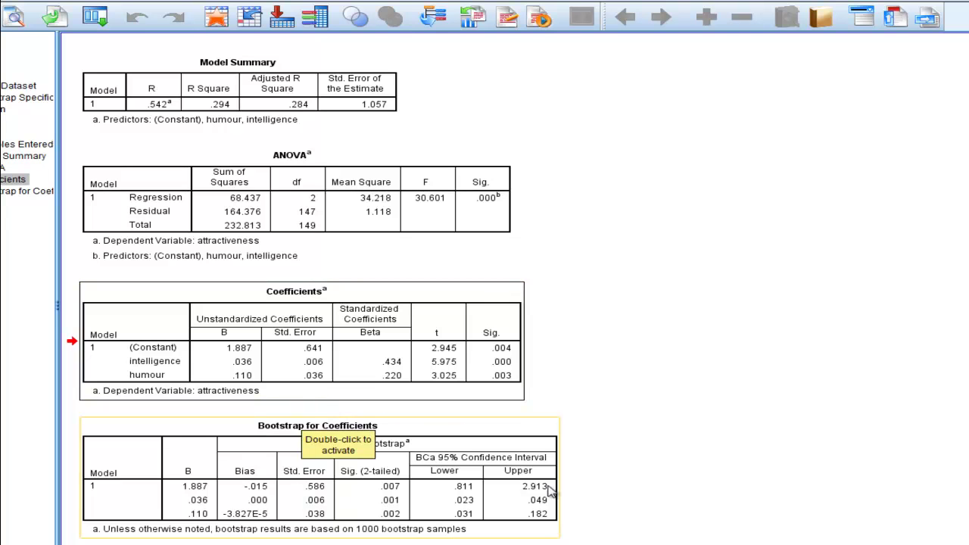
{"action": "left_click", "coordinate": [475, 471]}
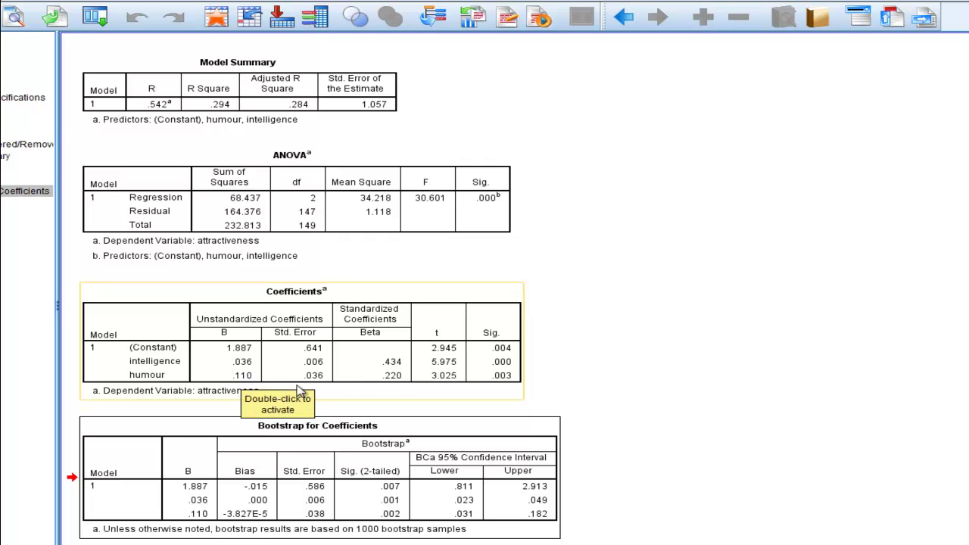
{"action": "left_click", "coordinate": [393, 367]}
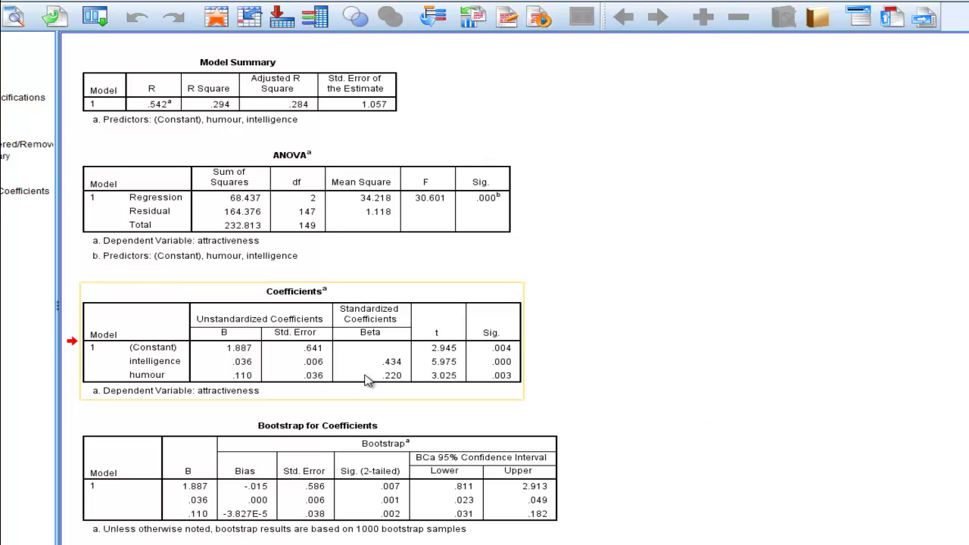
{"action": "left_click", "coordinate": [397, 382]}
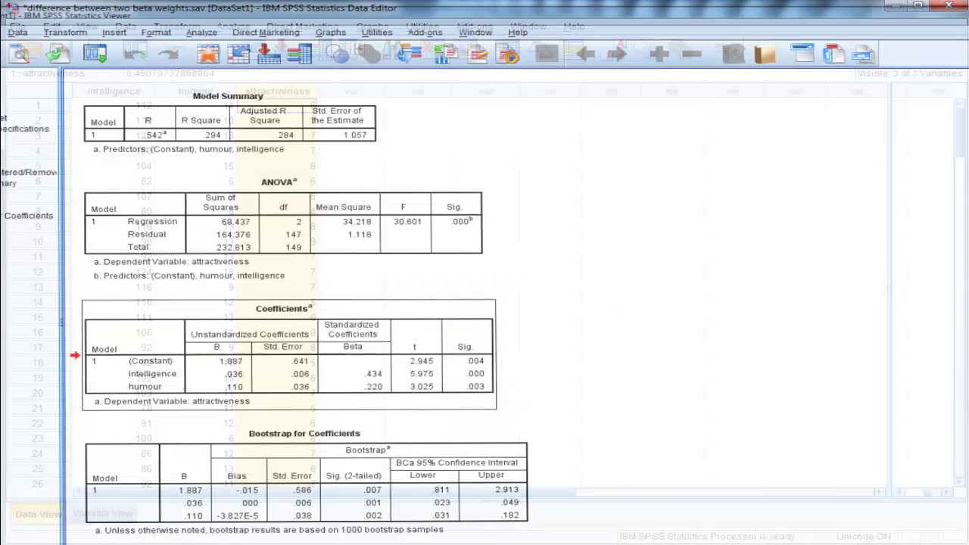
- In the data editor, set up Descriptives for intelligence, humour and attractiveness, saving standardized values as variables
{"action": "key", "text": "alt+Tab"}
{"action": "left_click", "coordinate": [193, 105]}
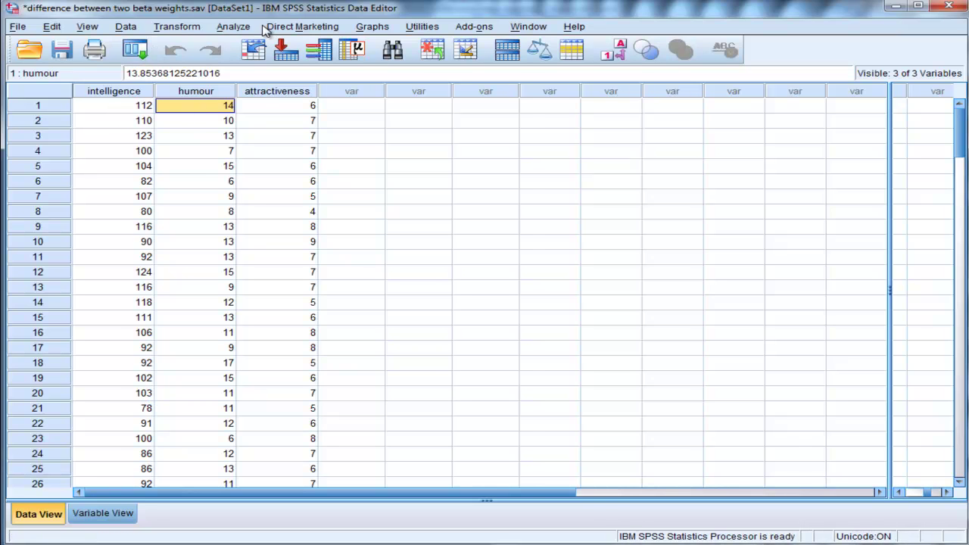
{"action": "left_click", "coordinate": [227, 29]}
{"action": "mouse_move", "coordinate": [363, 60]}
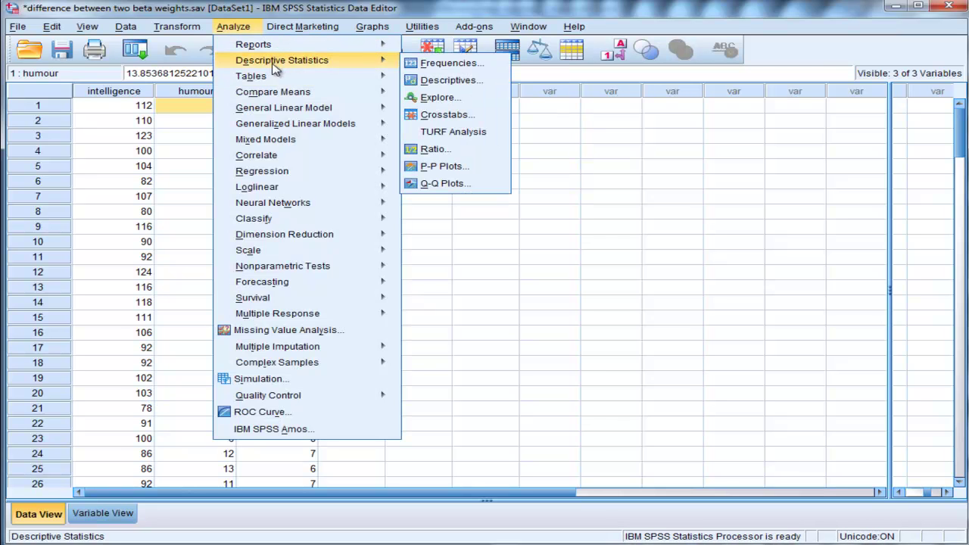
{"action": "left_click", "coordinate": [447, 80]}
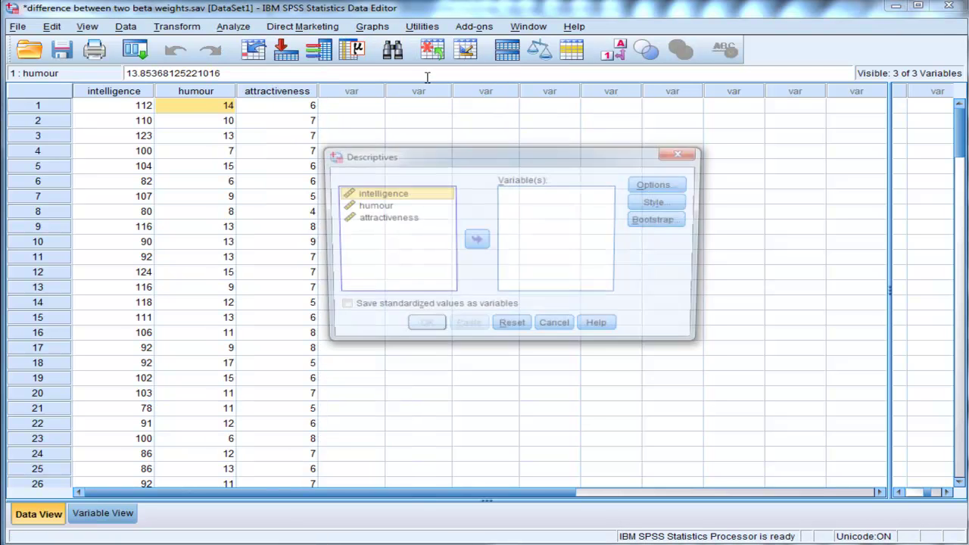
{"action": "left_click", "coordinate": [365, 219], "text": "shift"}
{"action": "left_click", "coordinate": [476, 240]}
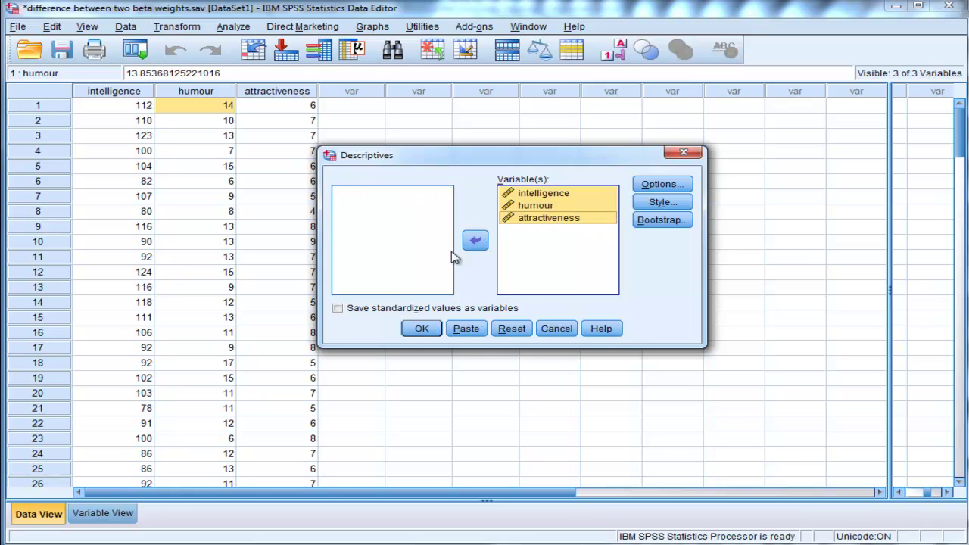
{"action": "left_click", "coordinate": [363, 313]}
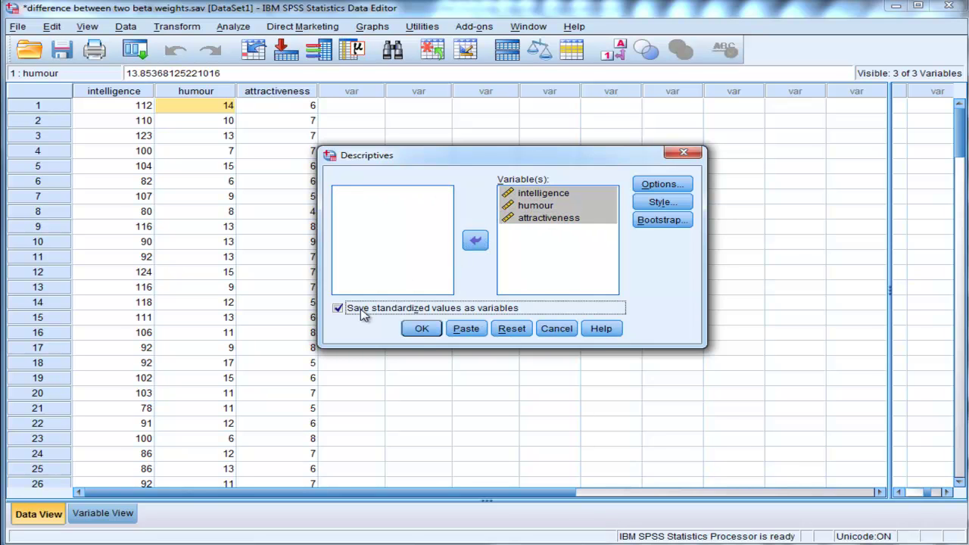
{"action": "left_click", "coordinate": [417, 331]}
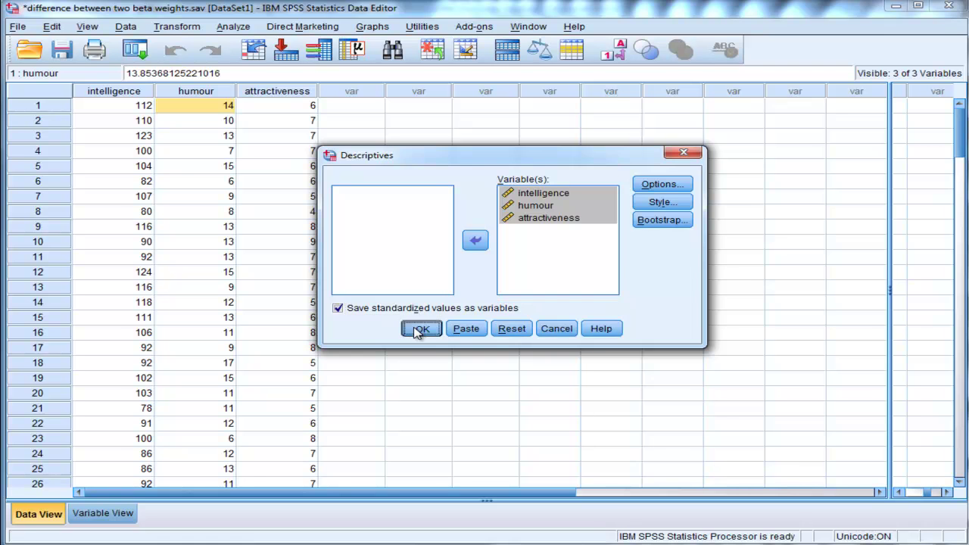
- Turn bootstrapping off for Descriptives and run it to create the Z-score variables
{"action": "left_click", "coordinate": [656, 224]}
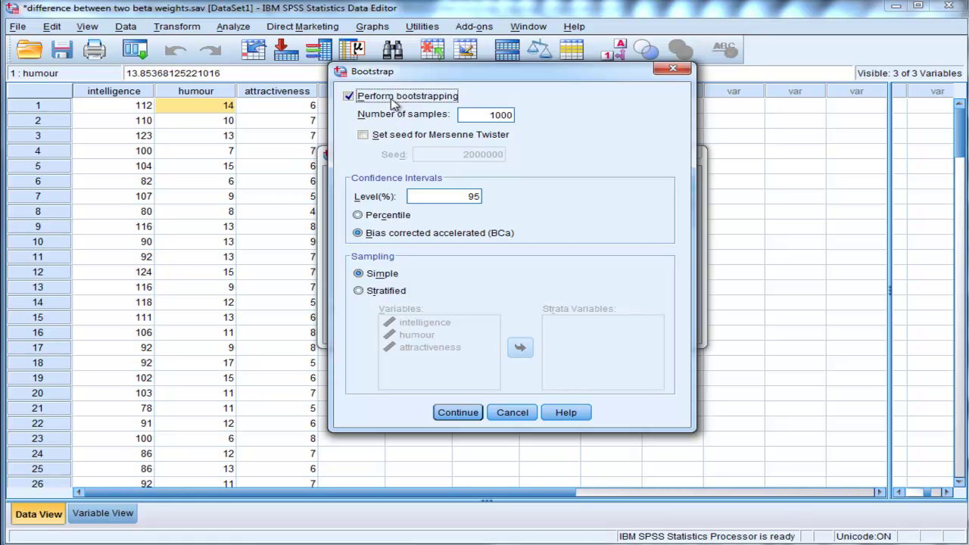
{"action": "left_click", "coordinate": [392, 99]}
{"action": "left_click", "coordinate": [454, 415]}
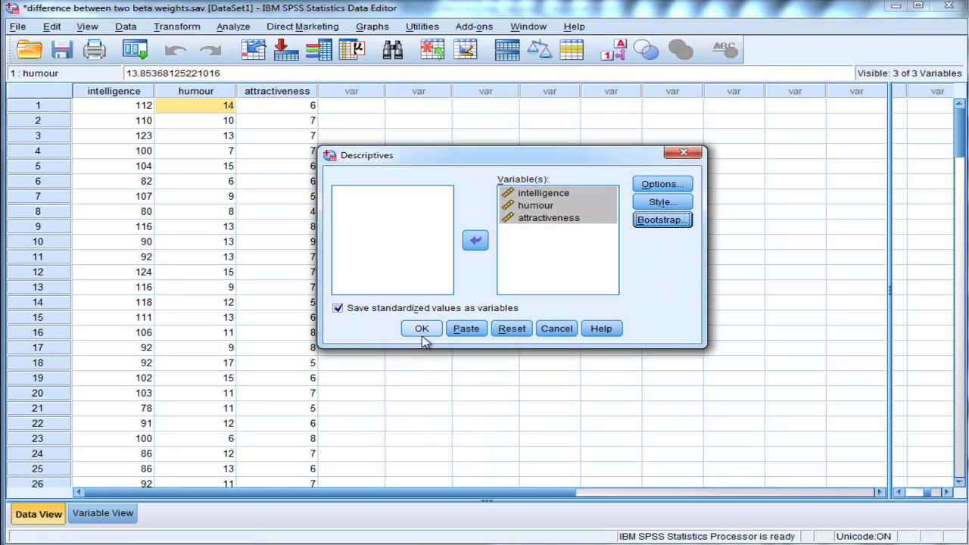
{"action": "left_click", "coordinate": [420, 327]}
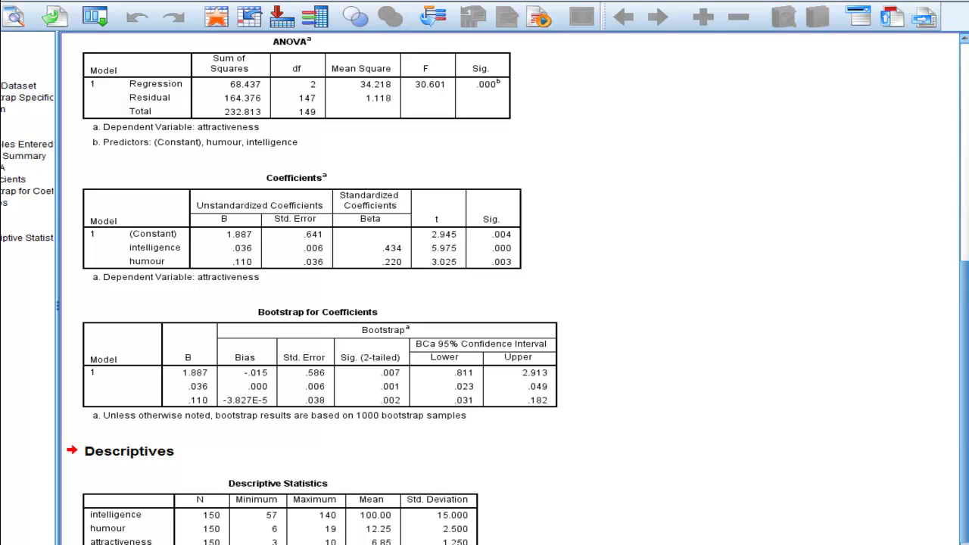
- Inspect the new Zintelligence, Zhumour and Zattractiveness columns in Data View and Variable View
{"action": "left_click", "coordinate": [33, 522]}
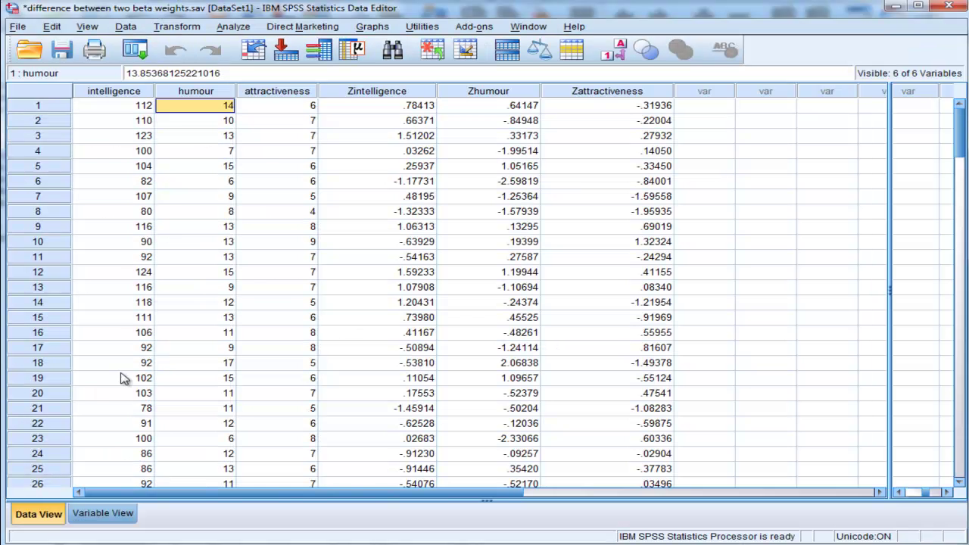
{"action": "left_click", "coordinate": [475, 109]}
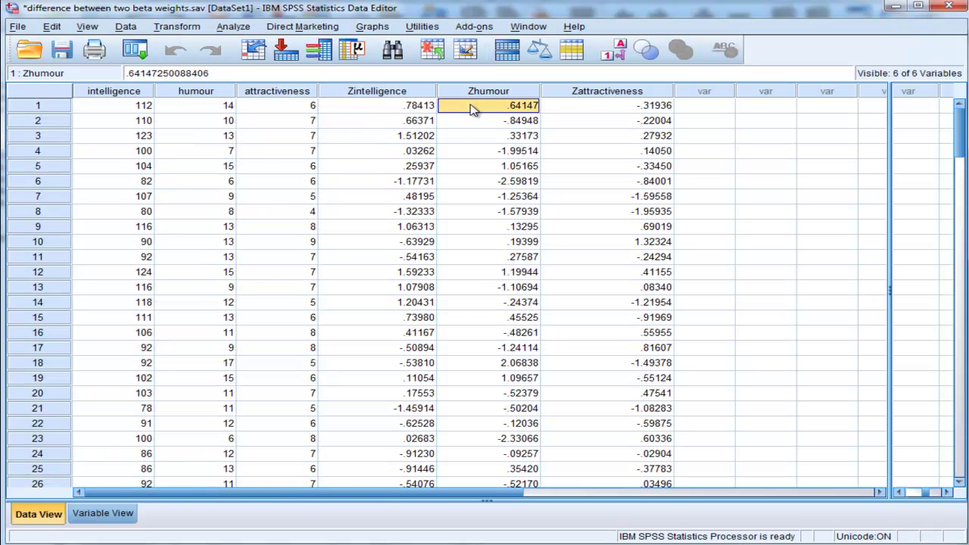
{"action": "left_click", "coordinate": [634, 91]}
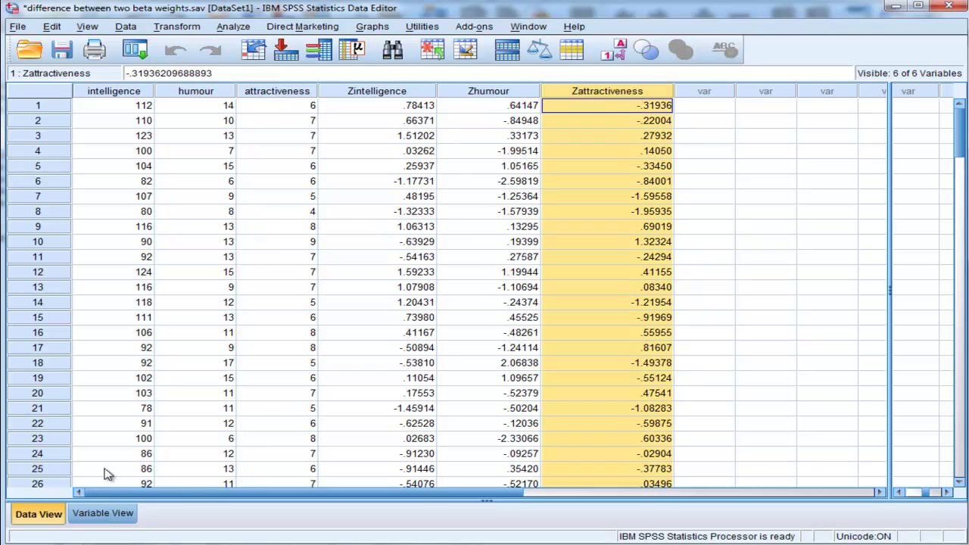
{"action": "left_click", "coordinate": [98, 515]}
{"action": "left_click_drag", "start_coordinate": [369, 135], "coordinate": [369, 166]}
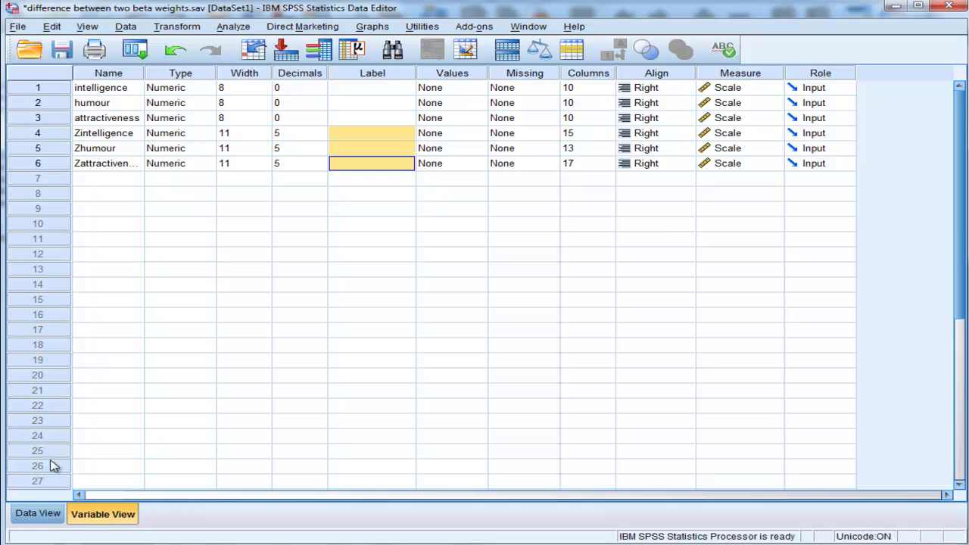
{"action": "left_click", "coordinate": [38, 513]}
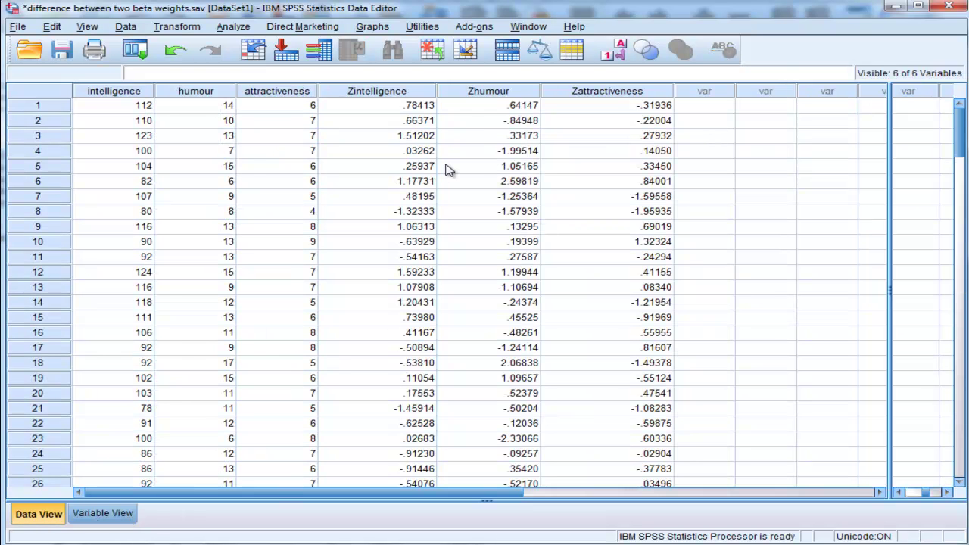
{"action": "left_click", "coordinate": [386, 106]}
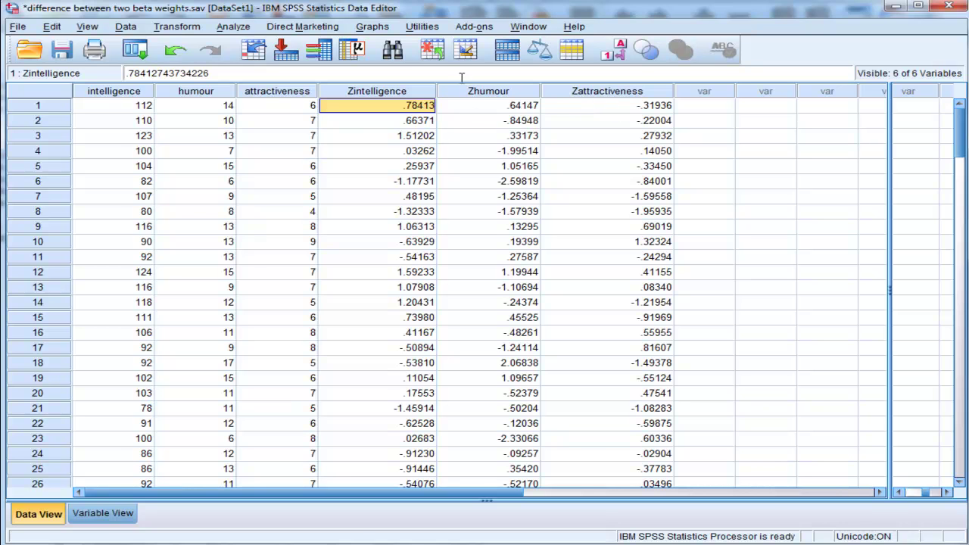
{"action": "left_click", "coordinate": [235, 28]}
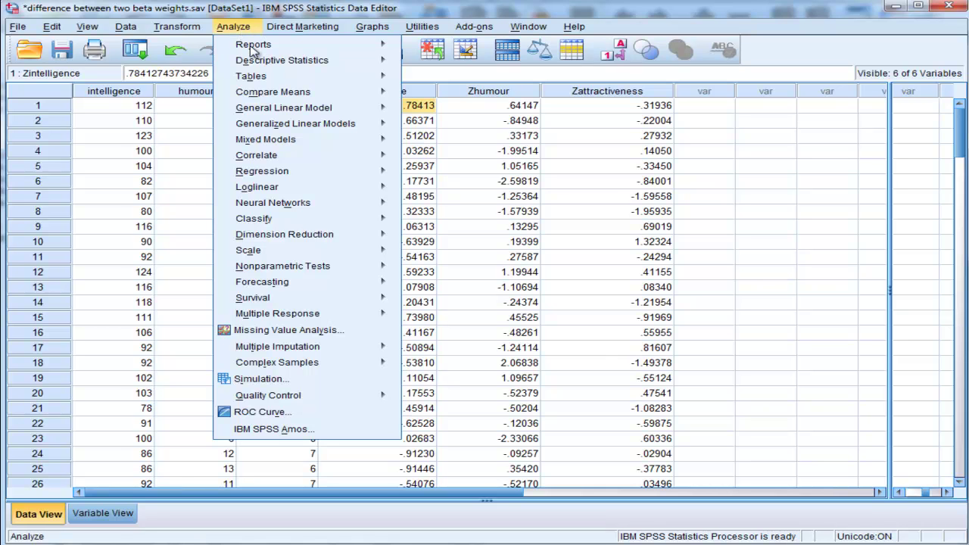
- Reopen Linear Regression and remove attractiveness, intelligence and humour from the previous setup
{"action": "mouse_move", "coordinate": [284, 125]}
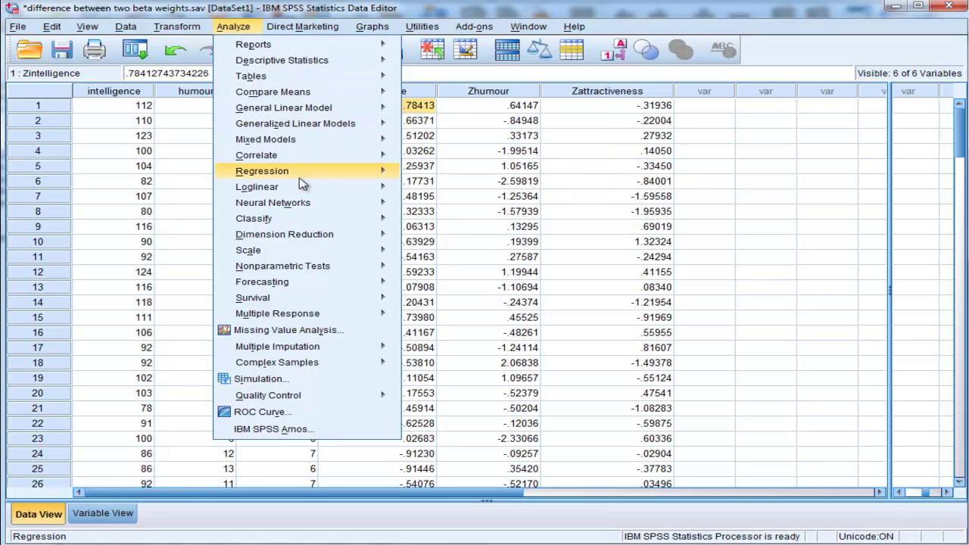
{"action": "mouse_move", "coordinate": [302, 173]}
{"action": "left_click", "coordinate": [469, 195]}
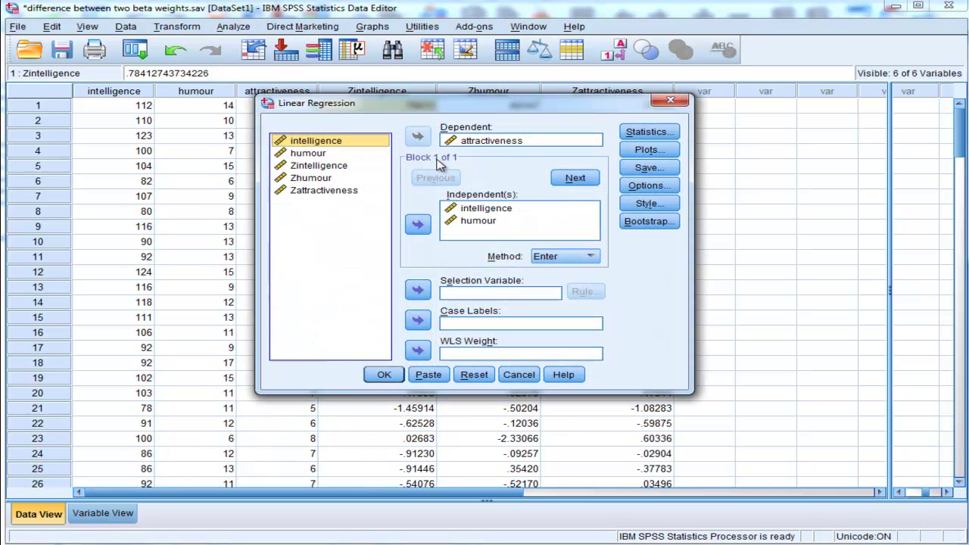
{"action": "left_click", "coordinate": [484, 139]}
{"action": "left_click", "coordinate": [418, 136]}
{"action": "left_click", "coordinate": [463, 209]}
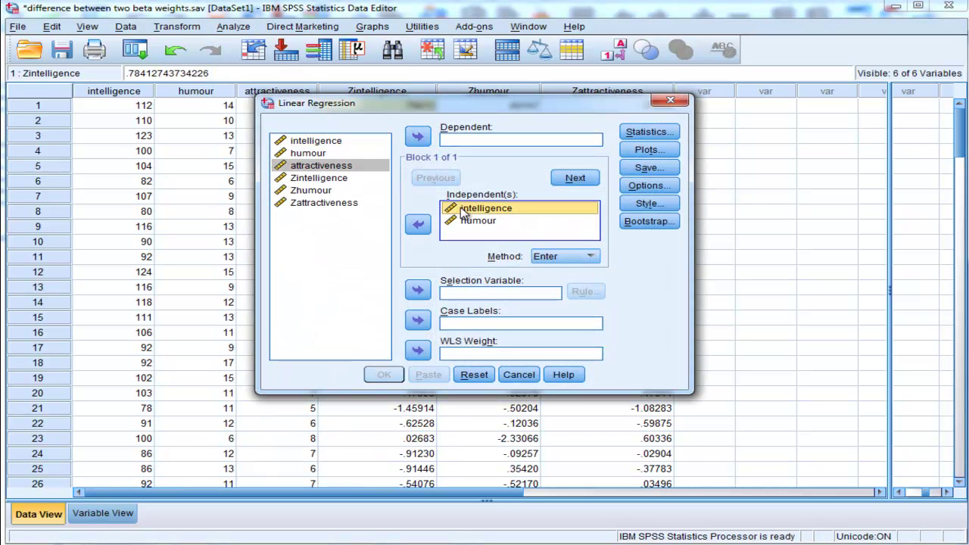
{"action": "left_click", "coordinate": [458, 220], "text": "shift"}
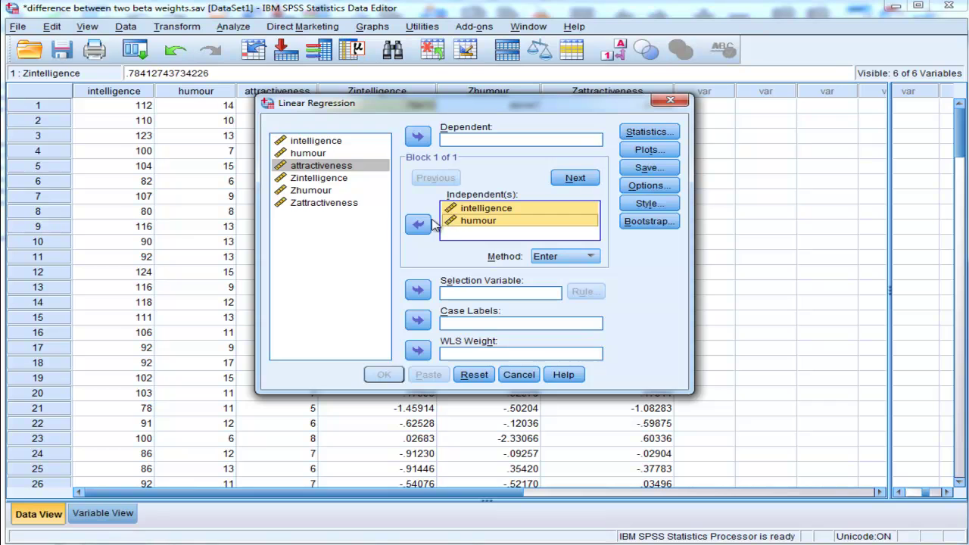
{"action": "left_click", "coordinate": [418, 224]}
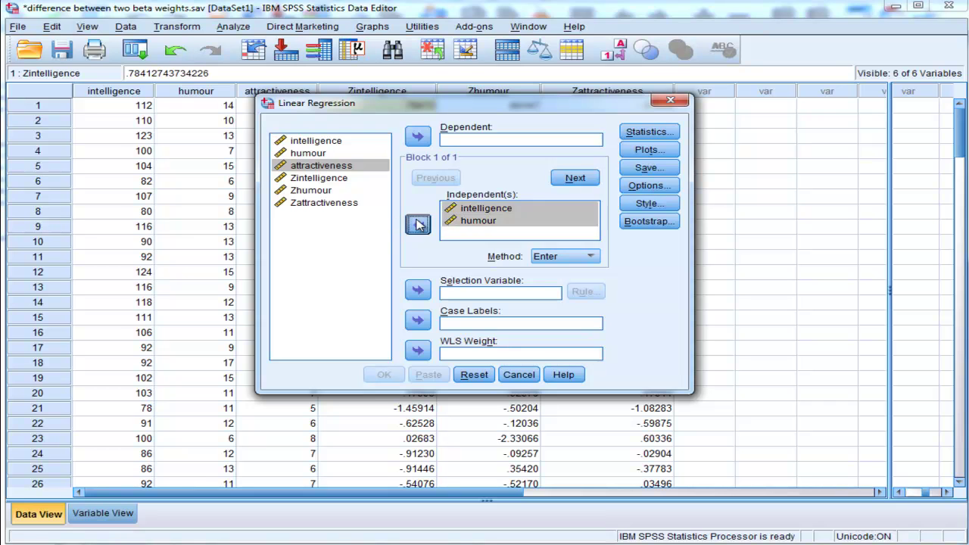
- Make Zintelligence and Zhumour the independents and Zattractiveness the dependent
{"action": "left_click", "coordinate": [318, 178]}
{"action": "left_click", "coordinate": [306, 193], "text": "shift"}
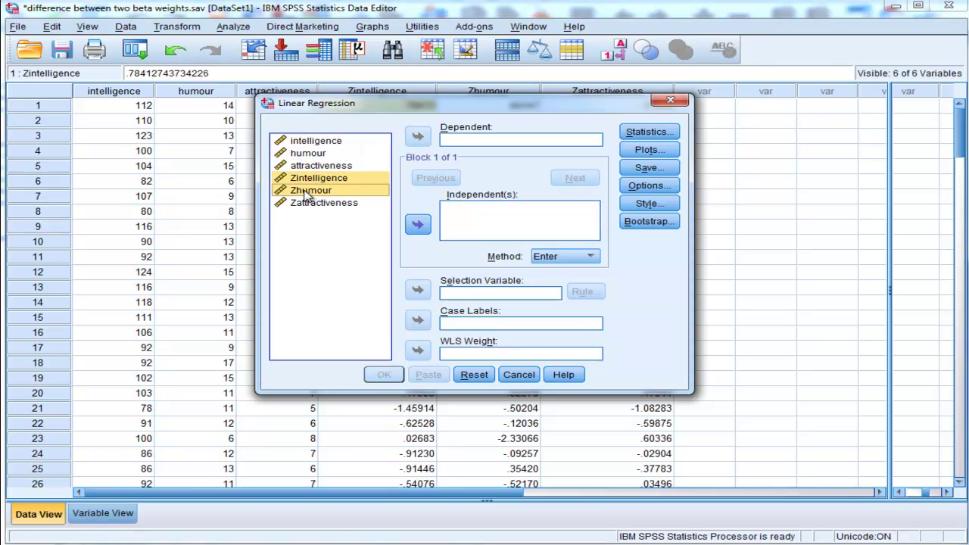
{"action": "left_click", "coordinate": [415, 227]}
{"action": "left_click", "coordinate": [333, 203]}
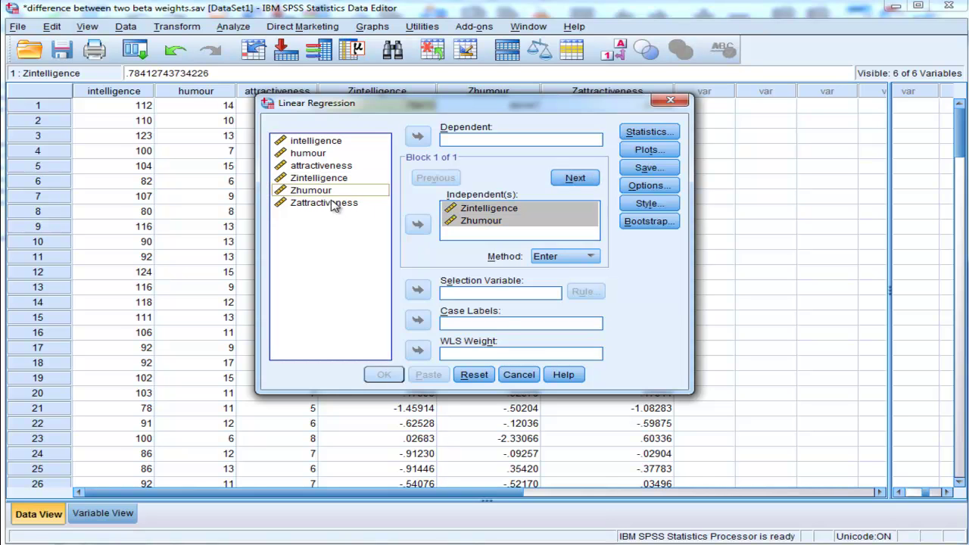
{"action": "left_click", "coordinate": [418, 136]}
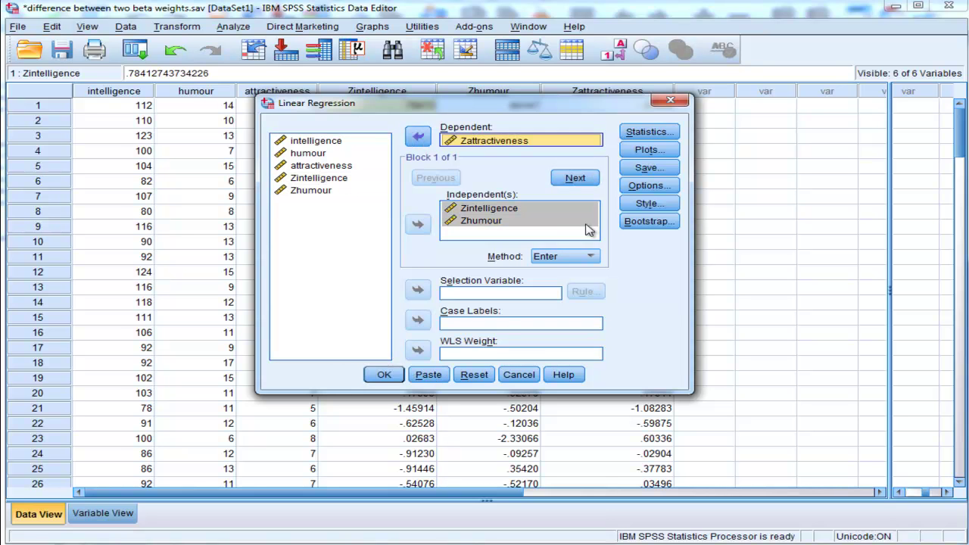
- Turn on BCa bootstrapping and run the regression on the z-scored variables
{"action": "left_click", "coordinate": [649, 221]}
{"action": "left_click", "coordinate": [347, 99]}
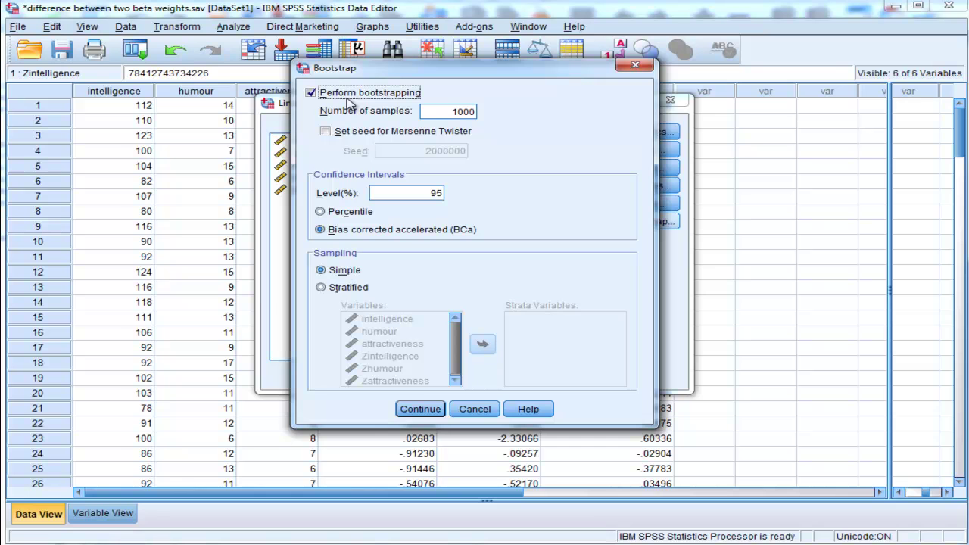
{"action": "left_click", "coordinate": [420, 408]}
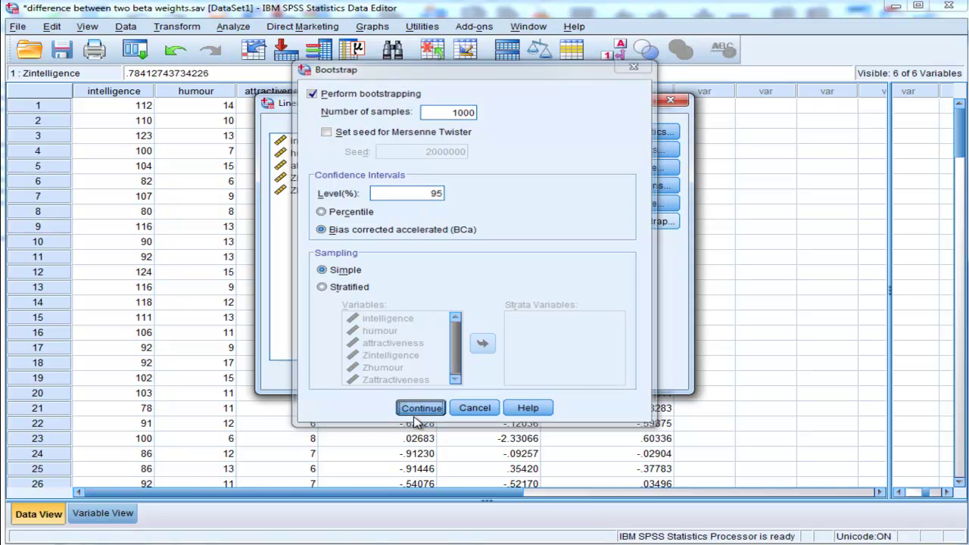
{"action": "left_click", "coordinate": [382, 372]}
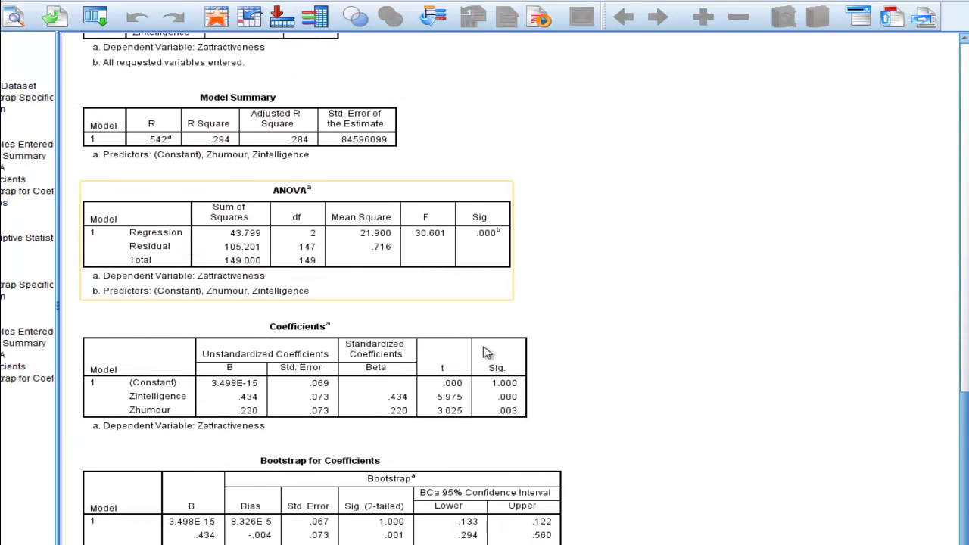
{"action": "left_click", "coordinate": [206, 209]}
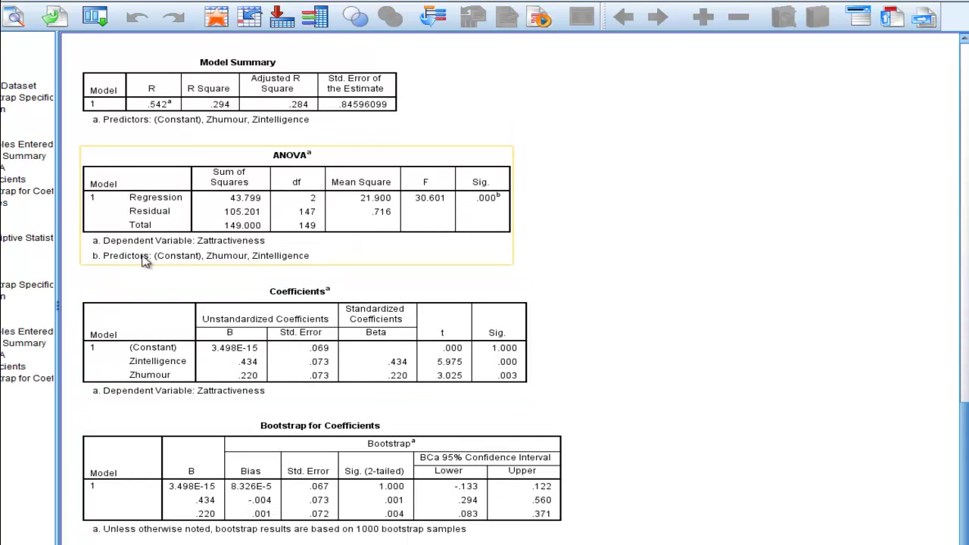
{"action": "left_click", "coordinate": [122, 325]}
{"action": "left_click", "coordinate": [471, 433]}
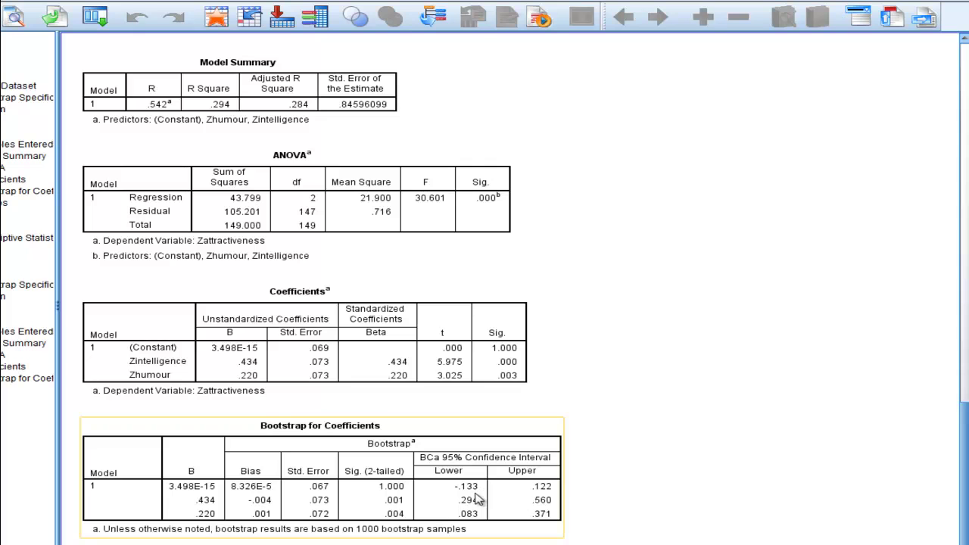
{"action": "left_click", "coordinate": [398, 369]}
{"action": "left_click", "coordinate": [421, 432]}
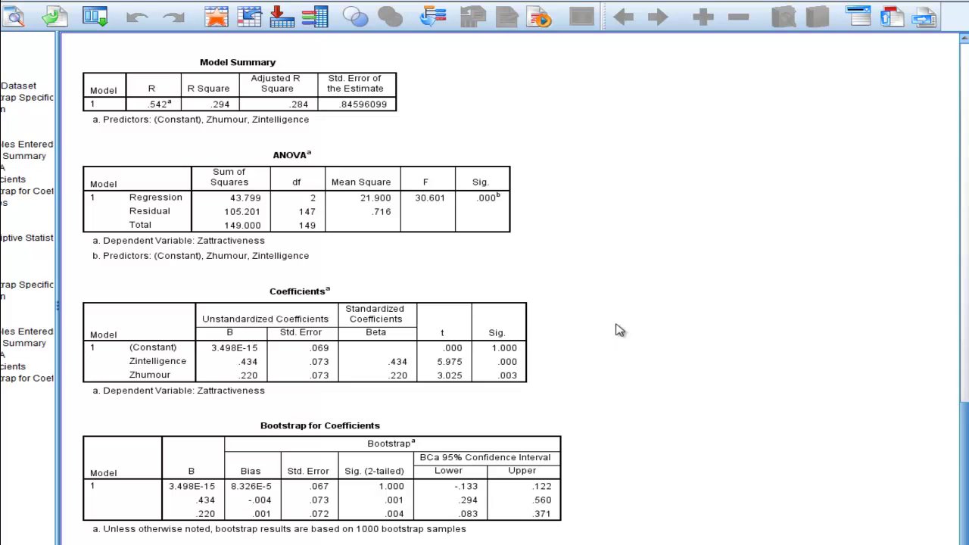
{"action": "left_click", "coordinate": [447, 346]}
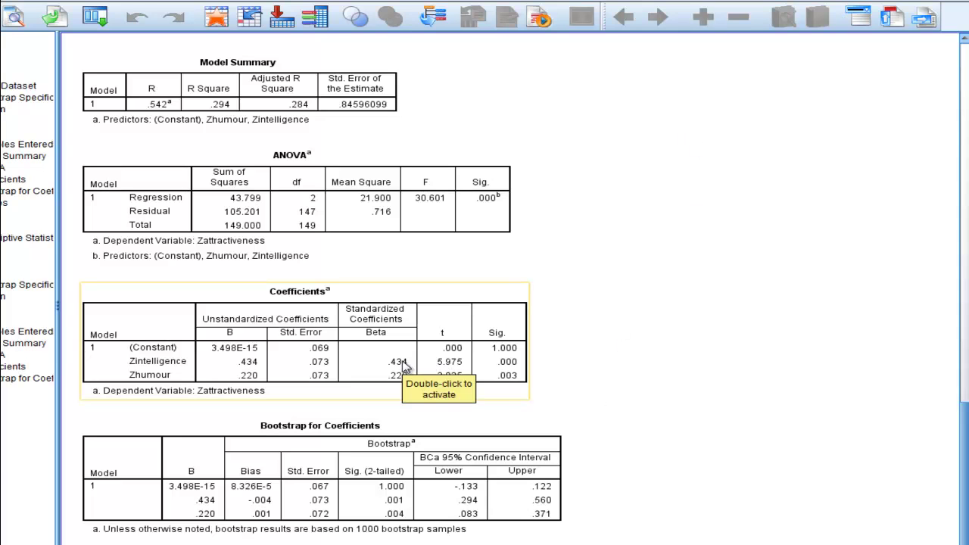
{"action": "left_click", "coordinate": [662, 373]}
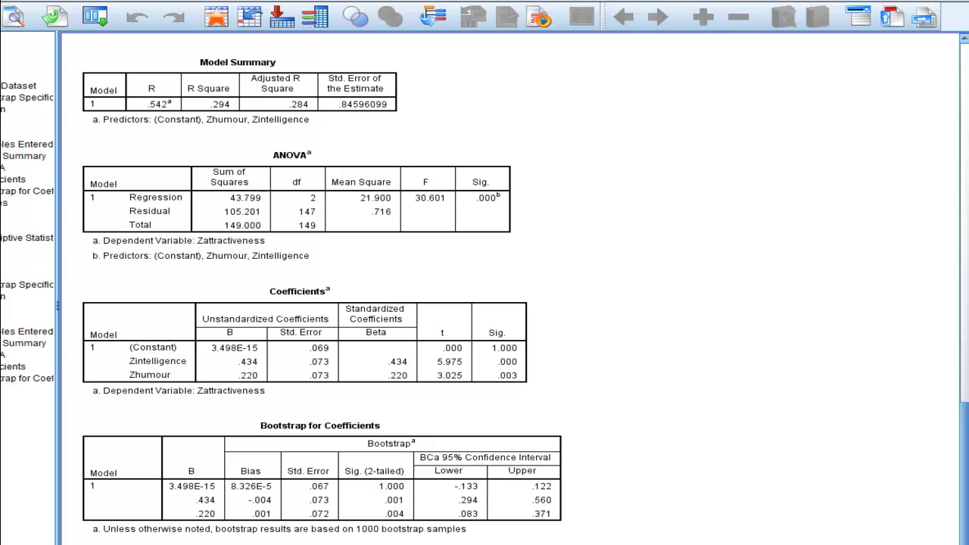
{"action": "key", "text": "alt+Tab"}
- Advance the slide show to slide 4, the error-bar chart of the Intelligence and Humour betas
{"action": "left_click", "coordinate": [152, 396]}
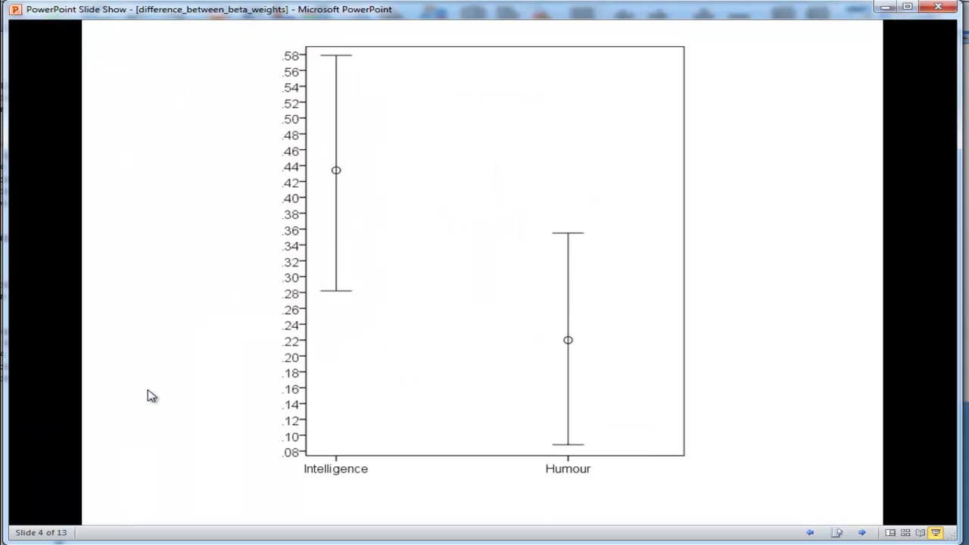